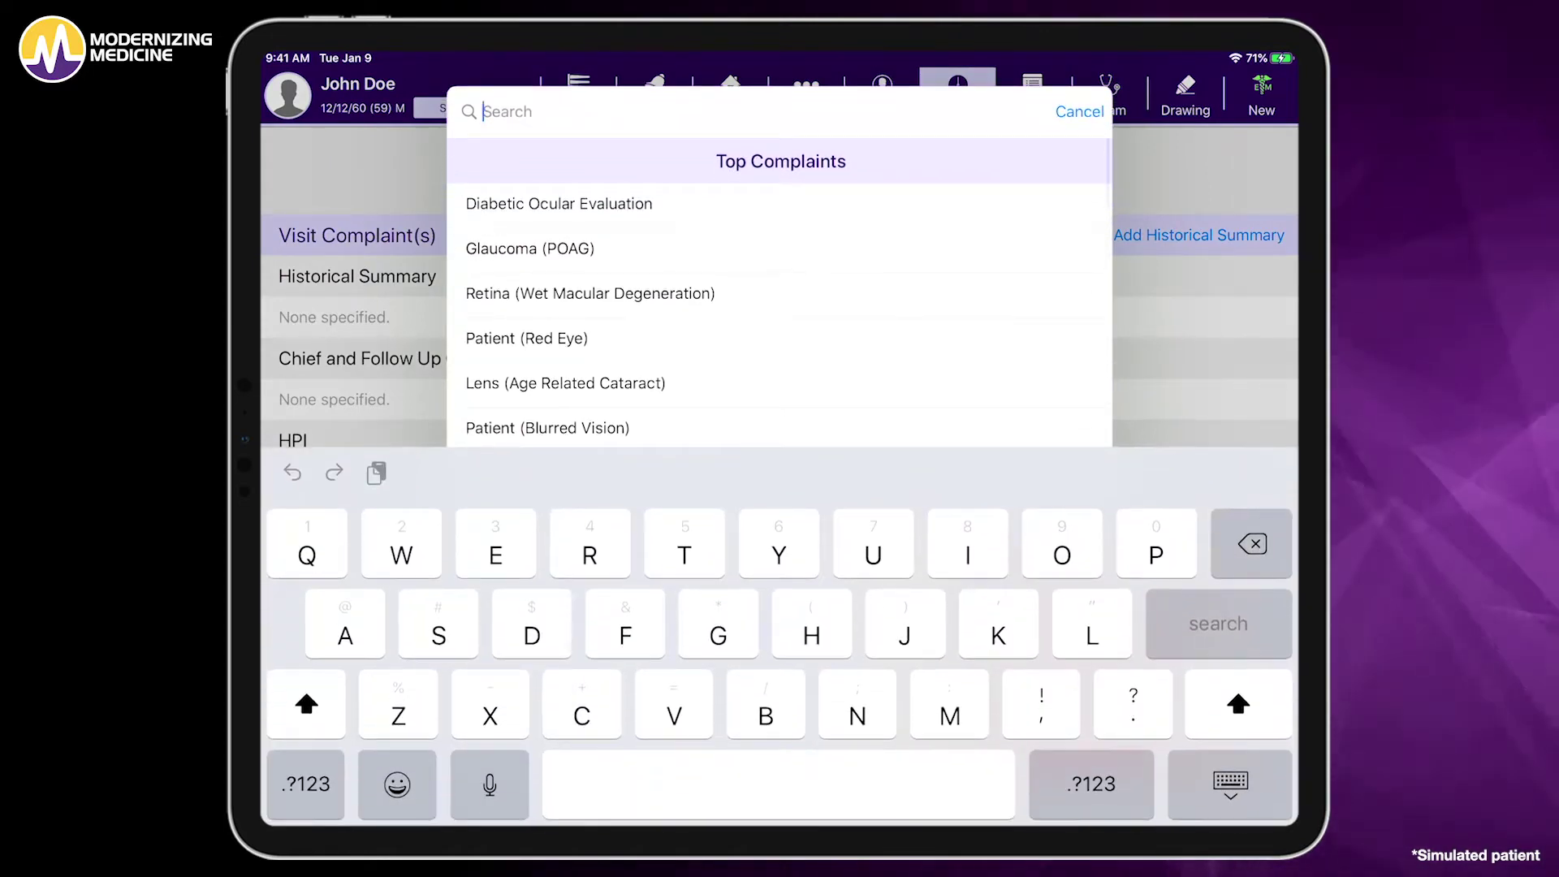
{"action": "type", "text": "Itc"}
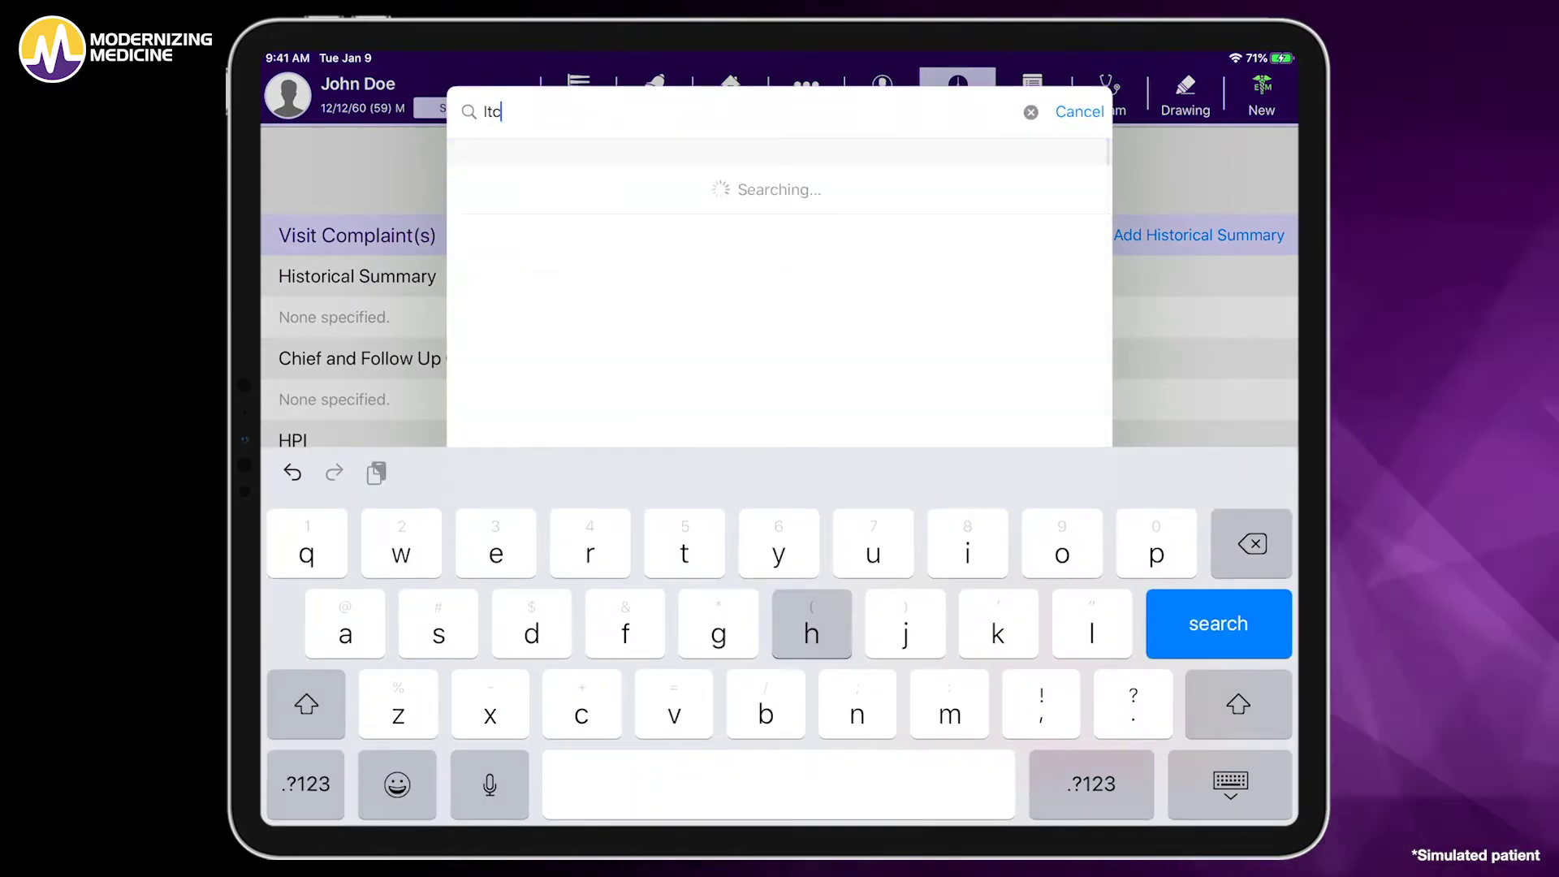
{"action": "type", "text": "hing"}
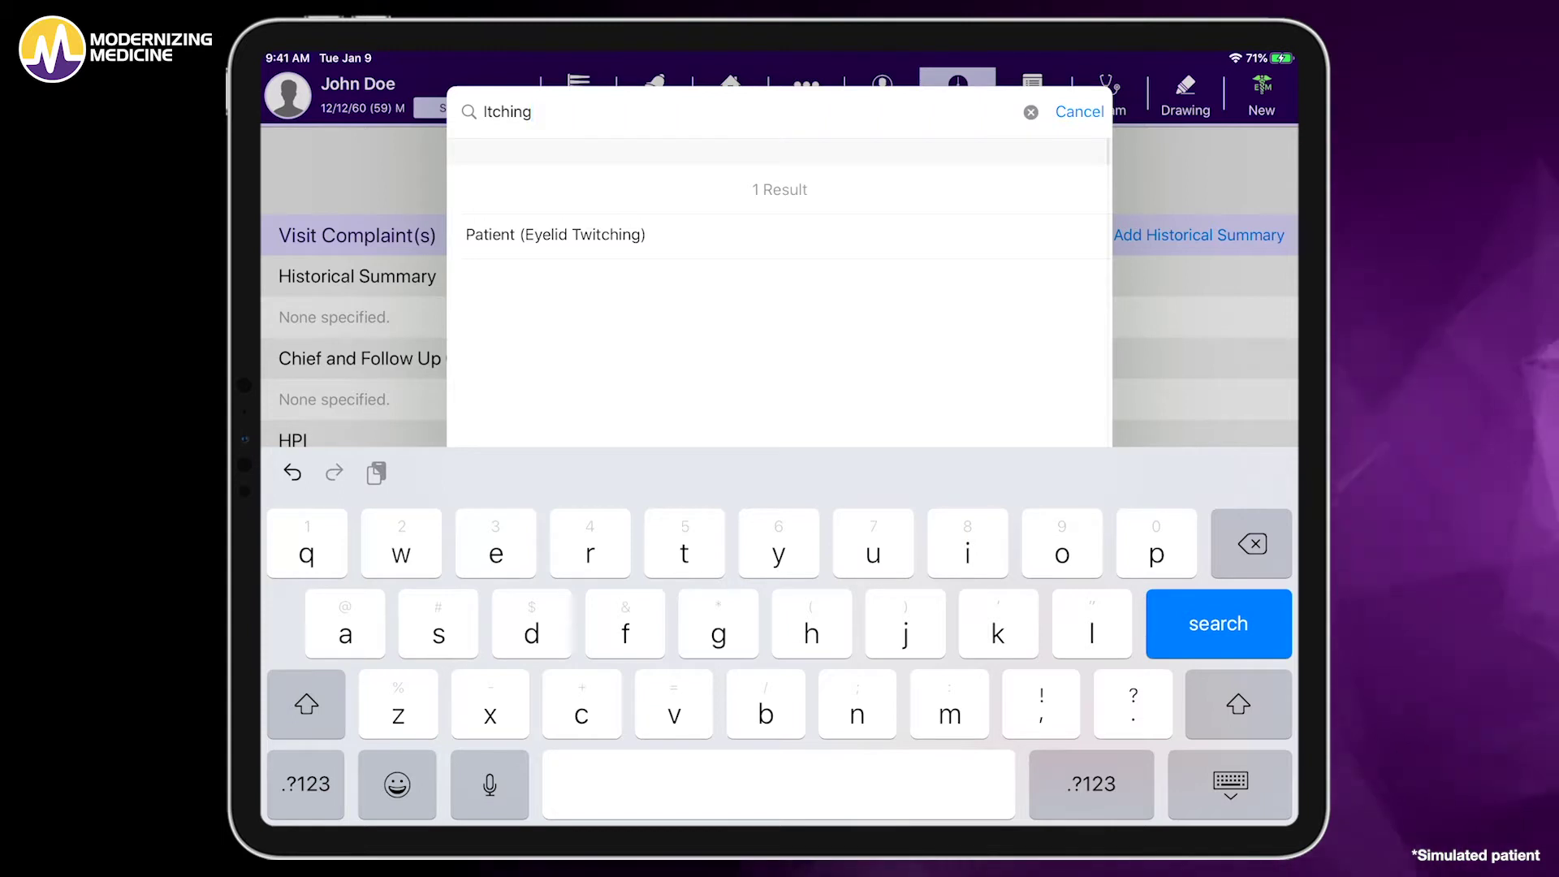
Add the Red Eye complaint, mark redness on the drawing, title the HPI 'Red Eyes' and save it
{"action": "key", "text": "BackSpace"}
{"action": "key", "text": "BackSpace"}
{"action": "key", "text": "BackSpace"}
{"action": "key", "text": "BackSpace"}
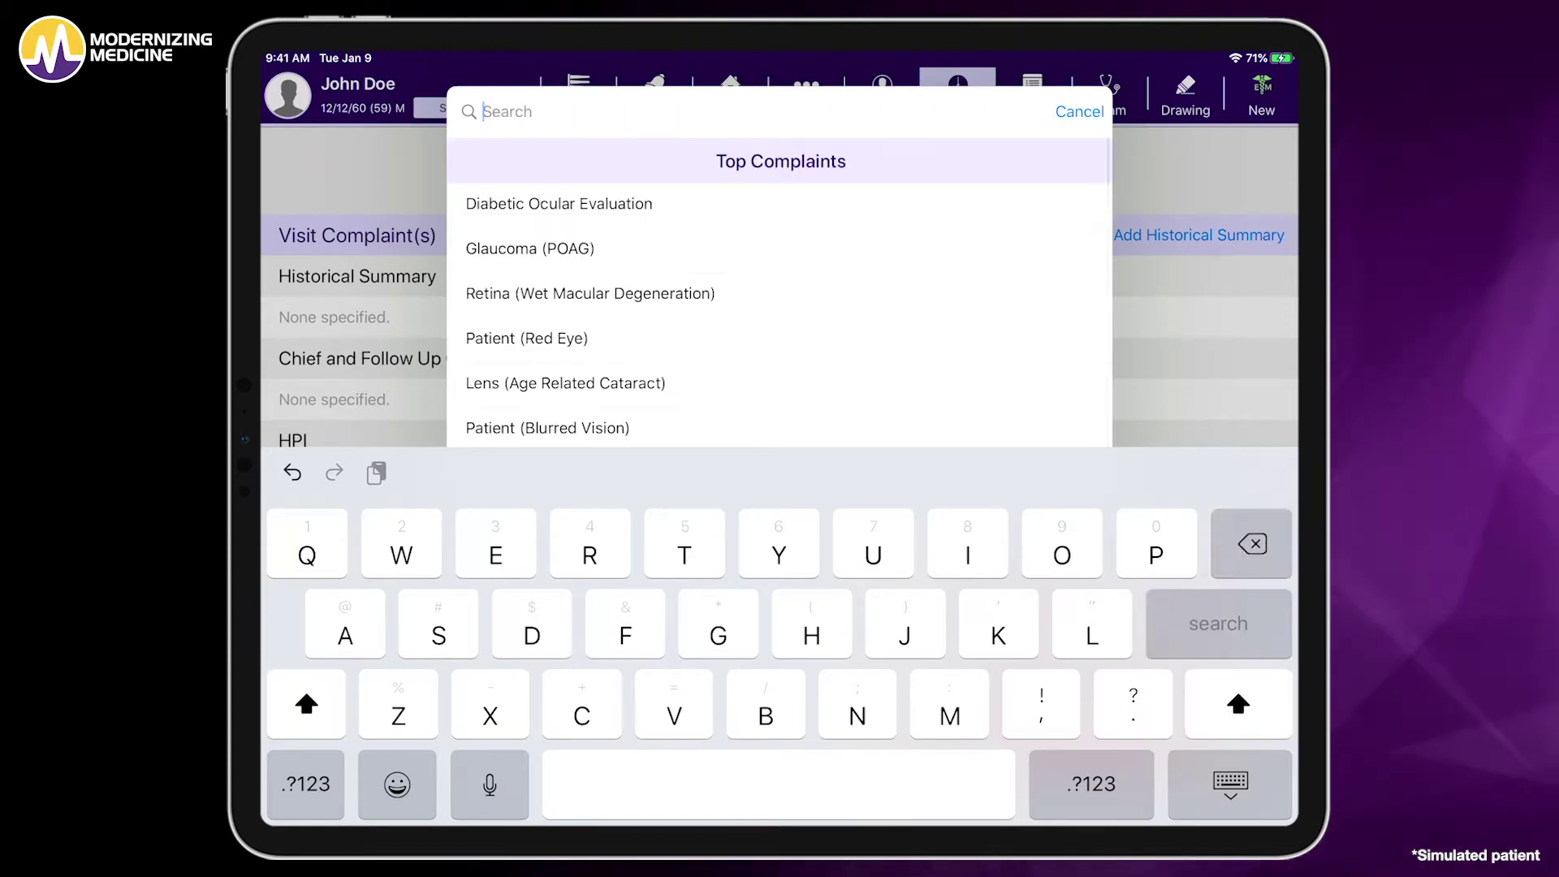
{"action": "type", "text": "Red"}
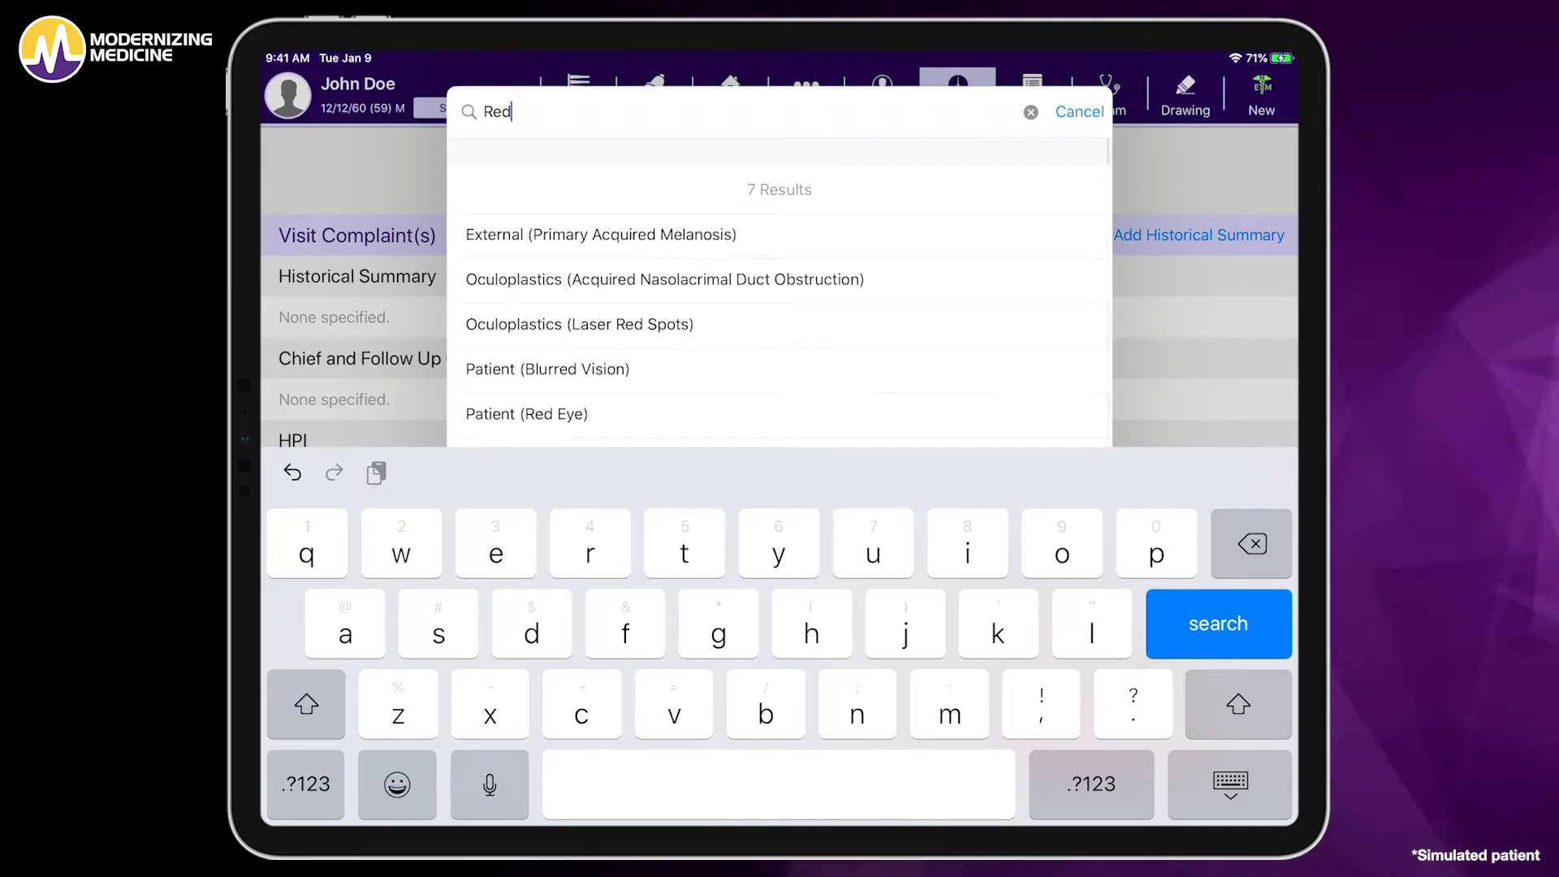
{"action": "left_click", "coordinate": [526, 412]}
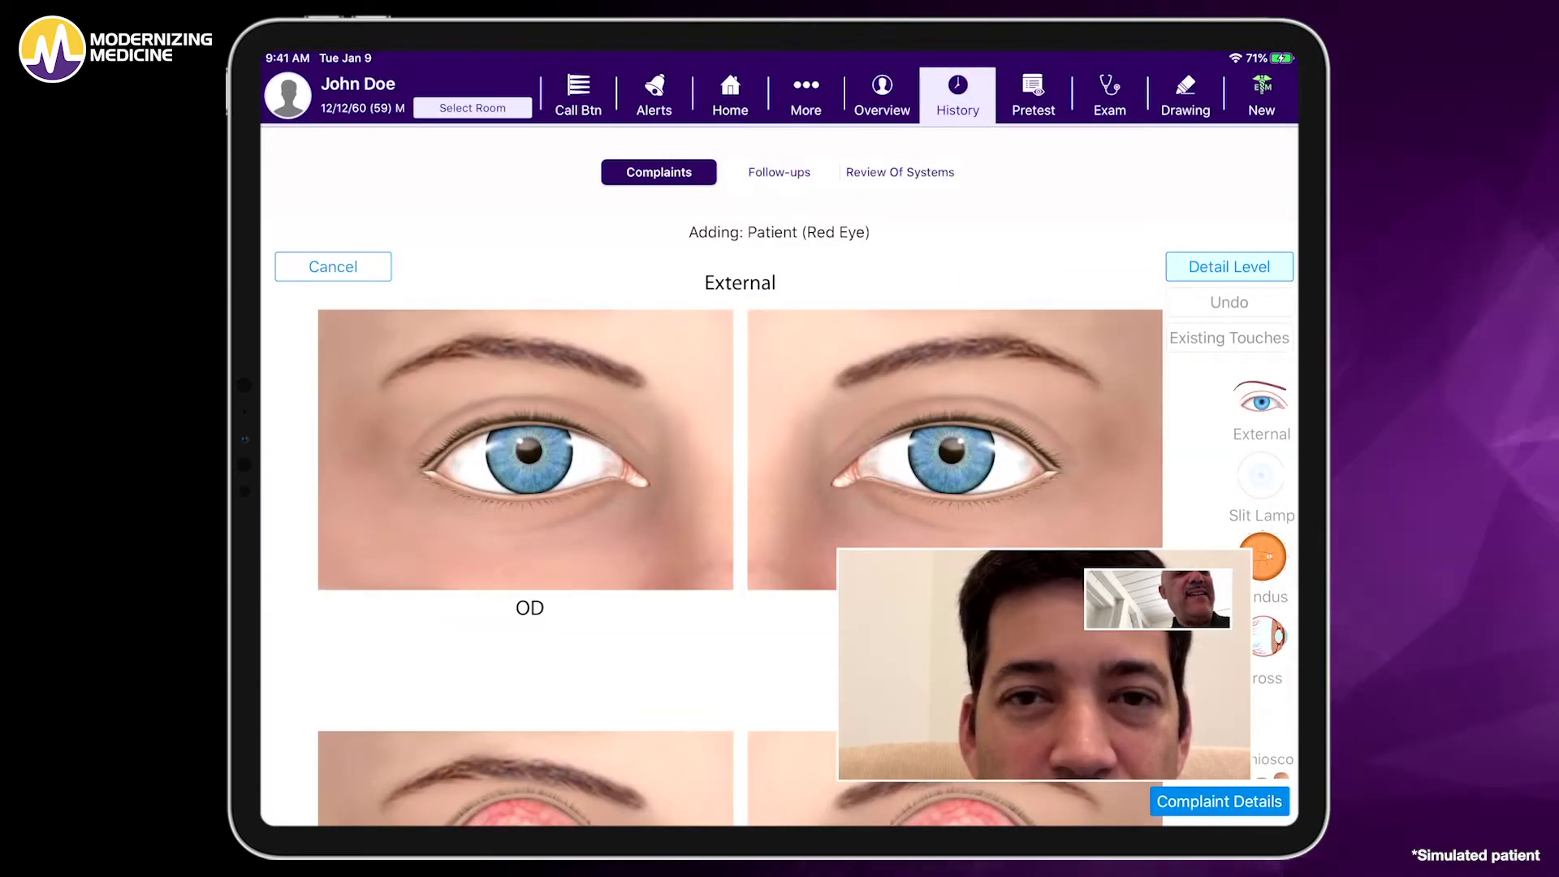
{"action": "left_click", "coordinate": [527, 450]}
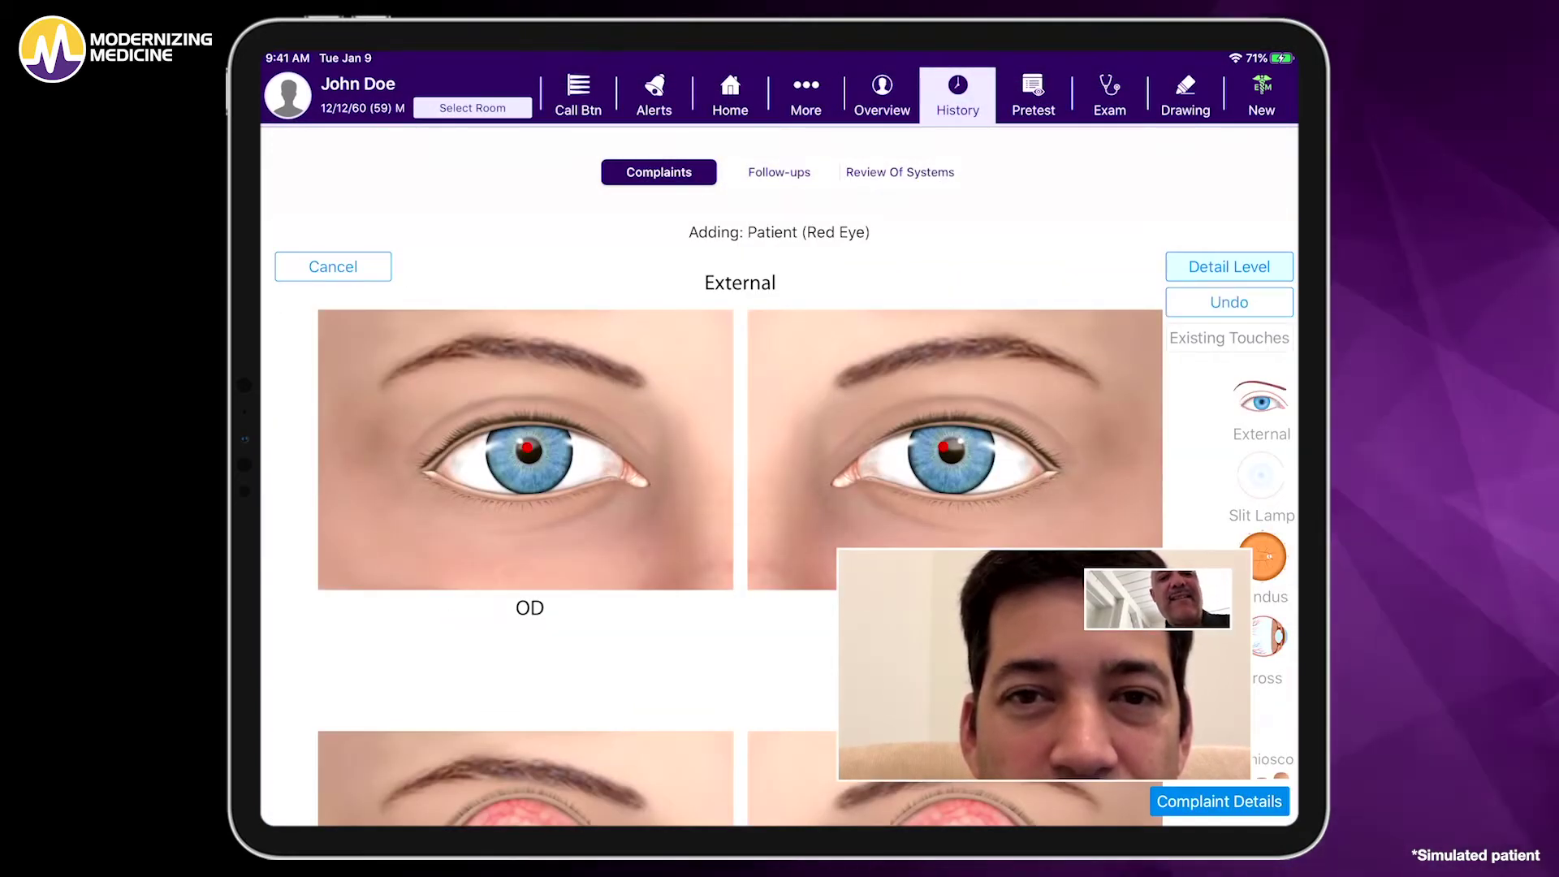
{"action": "left_click", "coordinate": [1218, 800]}
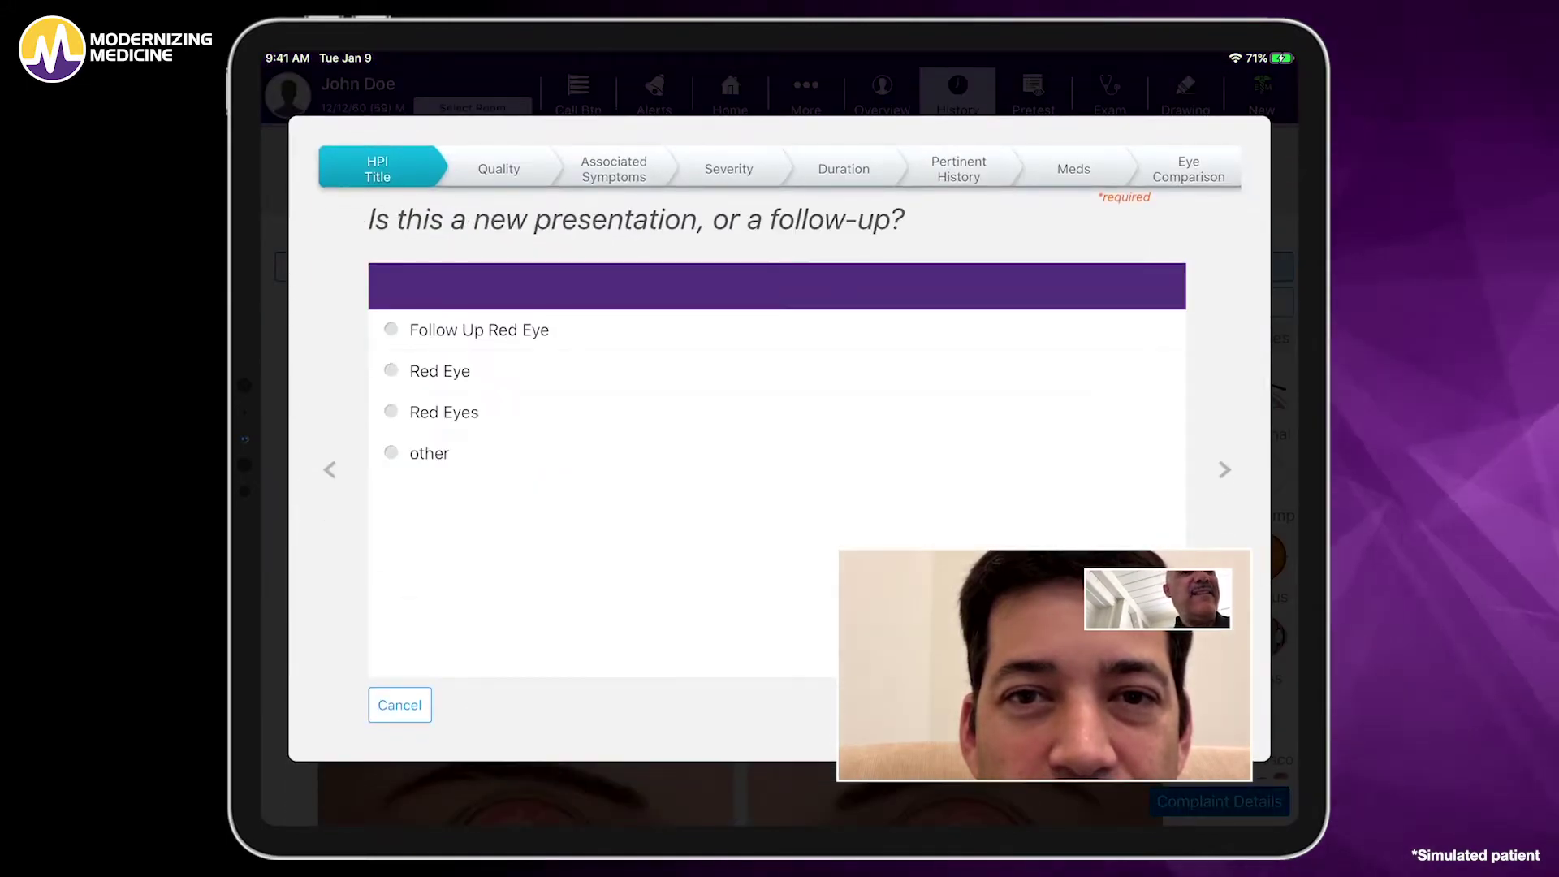
{"action": "left_click", "coordinate": [391, 411]}
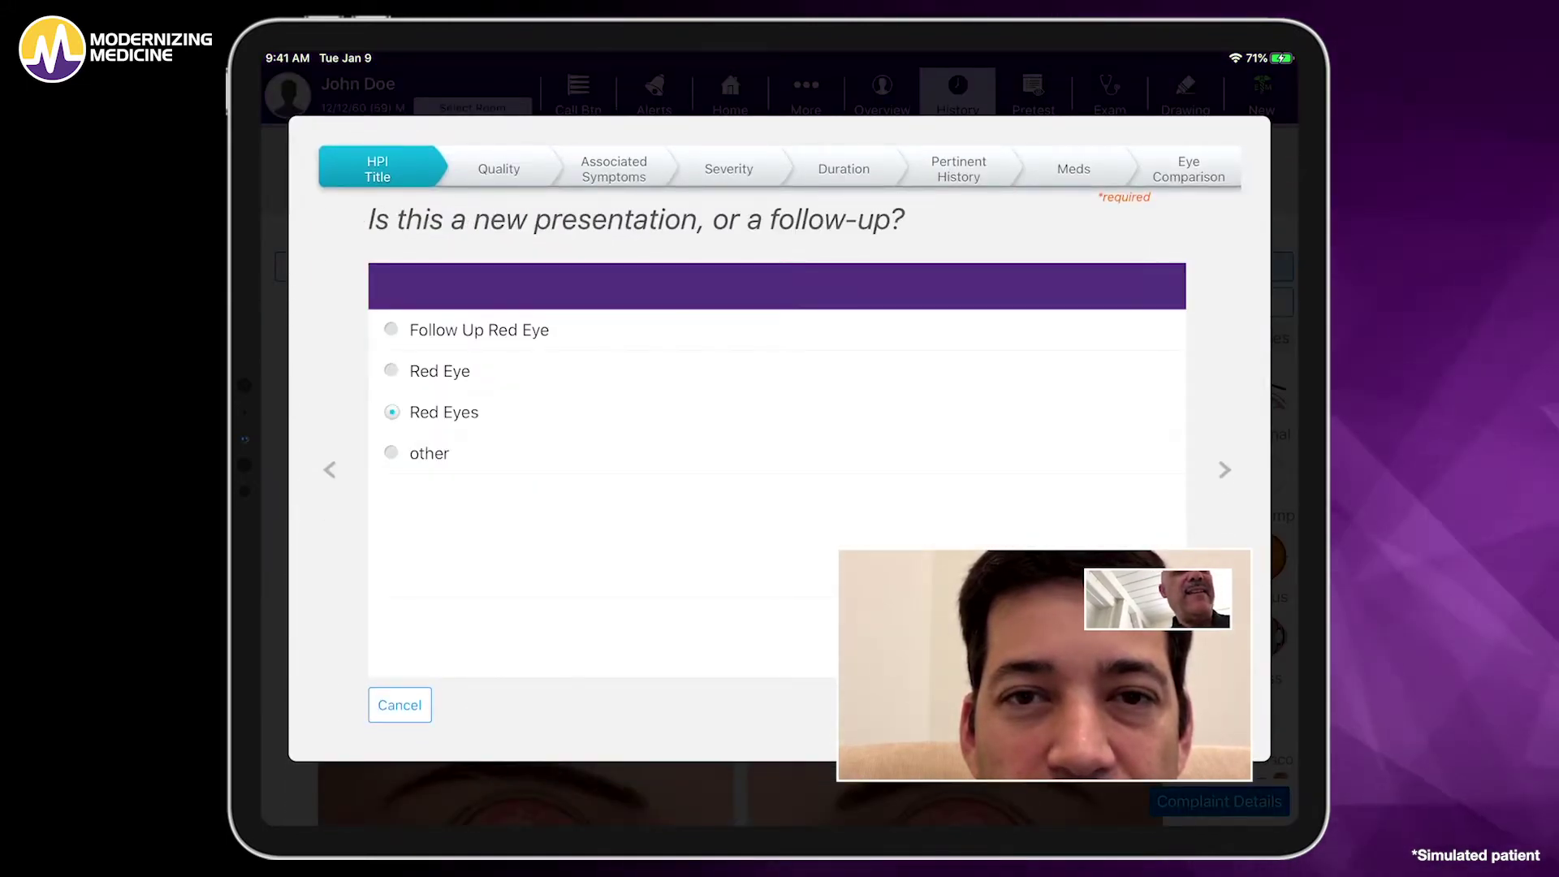
{"action": "scroll", "coordinate": [776, 463], "scroll_direction": "down", "scroll_amount": 2}
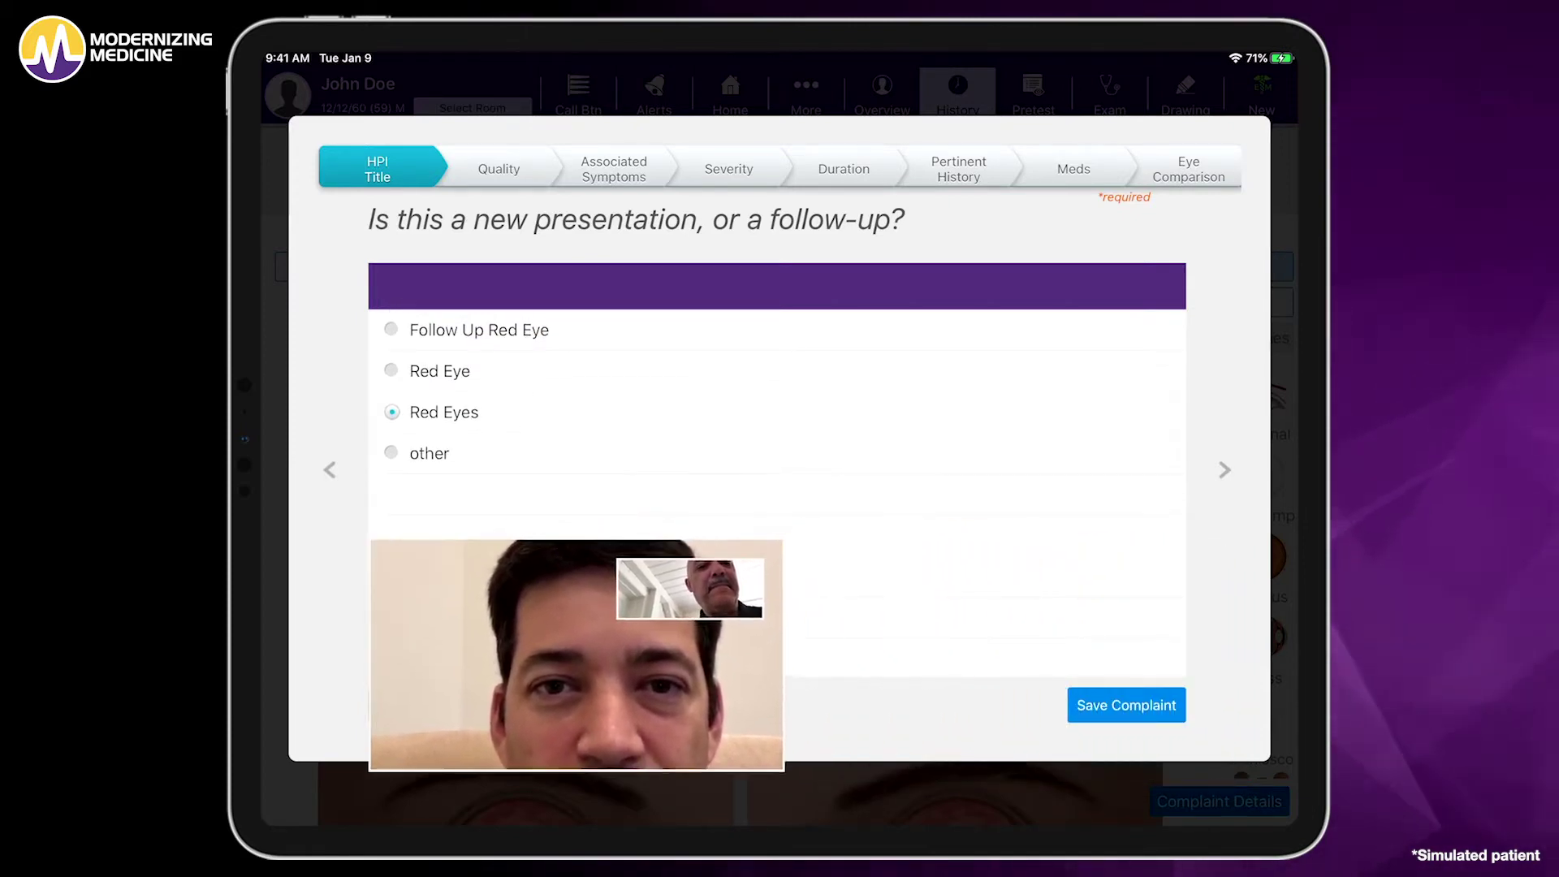
{"action": "left_click", "coordinate": [1126, 704]}
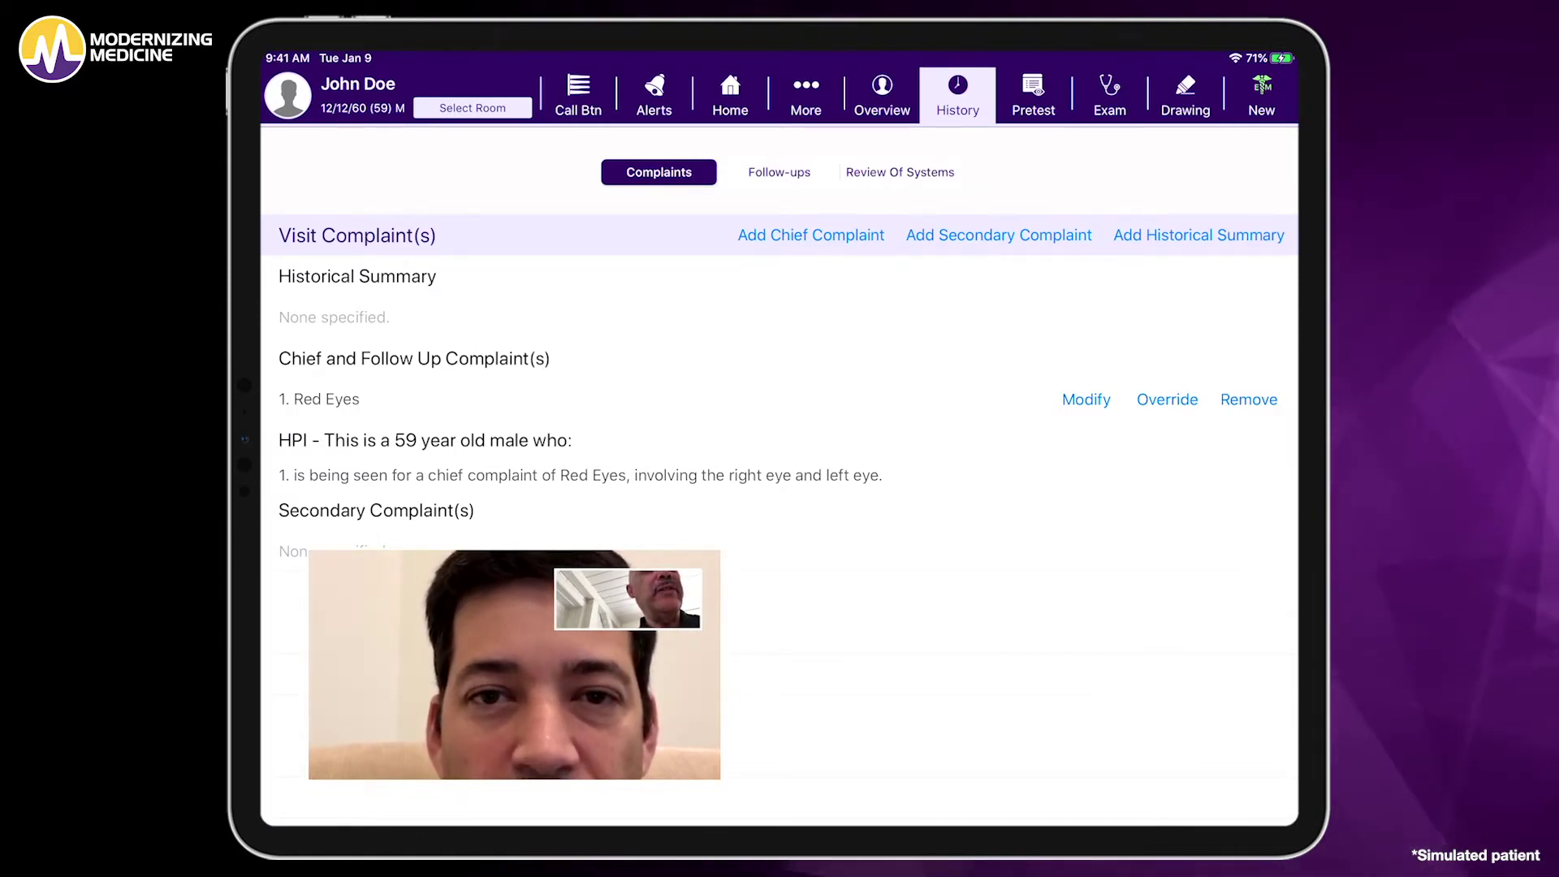
Move from the Pretest screen to the exam with eye drawings
{"action": "left_click", "coordinate": [1032, 95]}
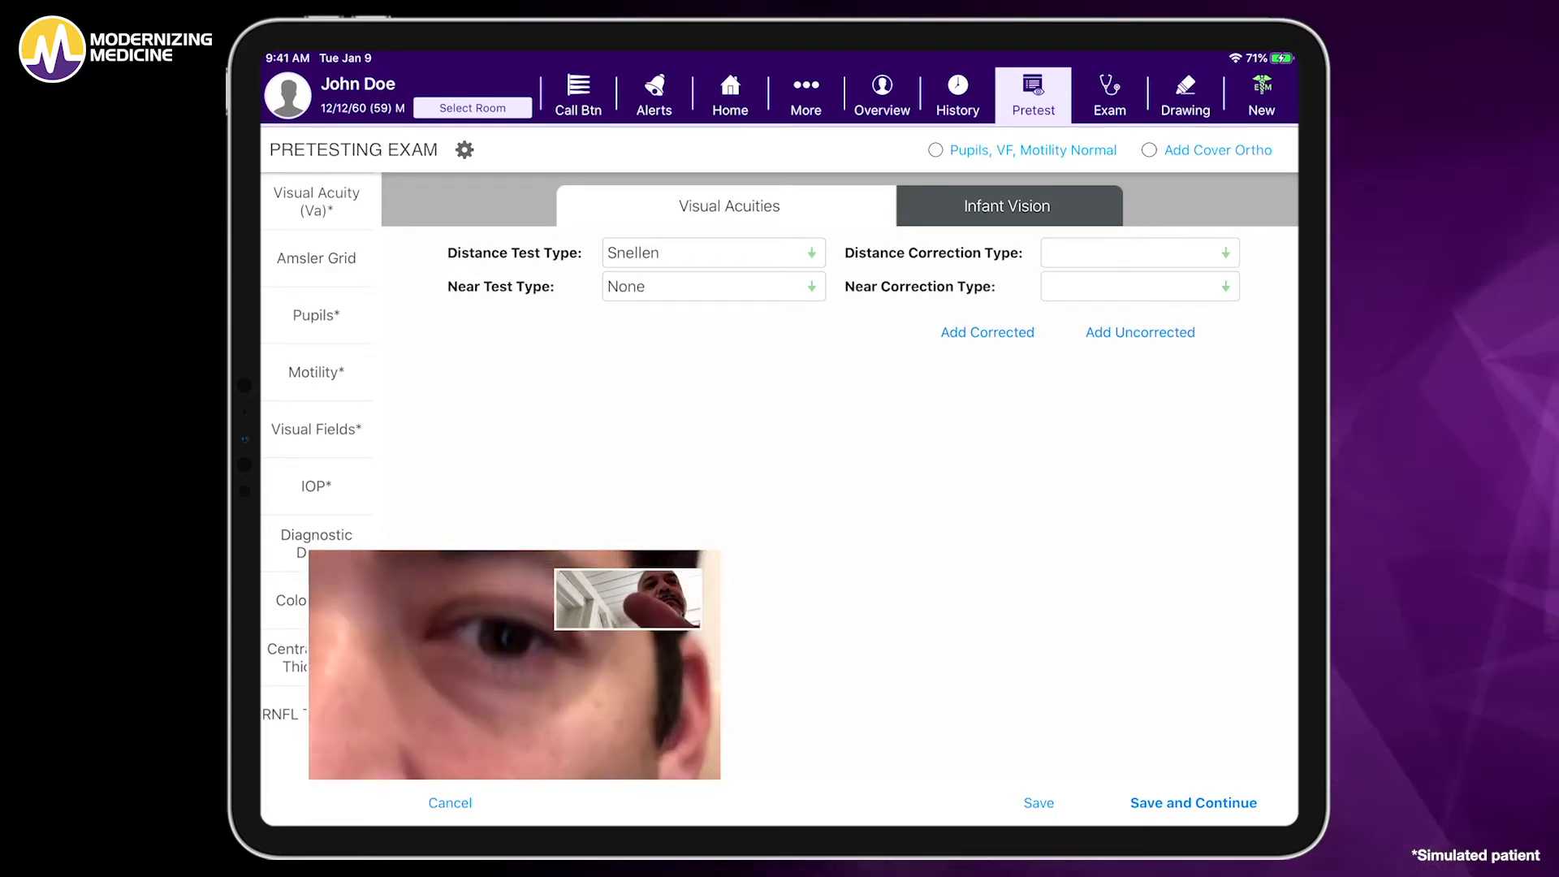
{"action": "left_click", "coordinate": [1109, 95]}
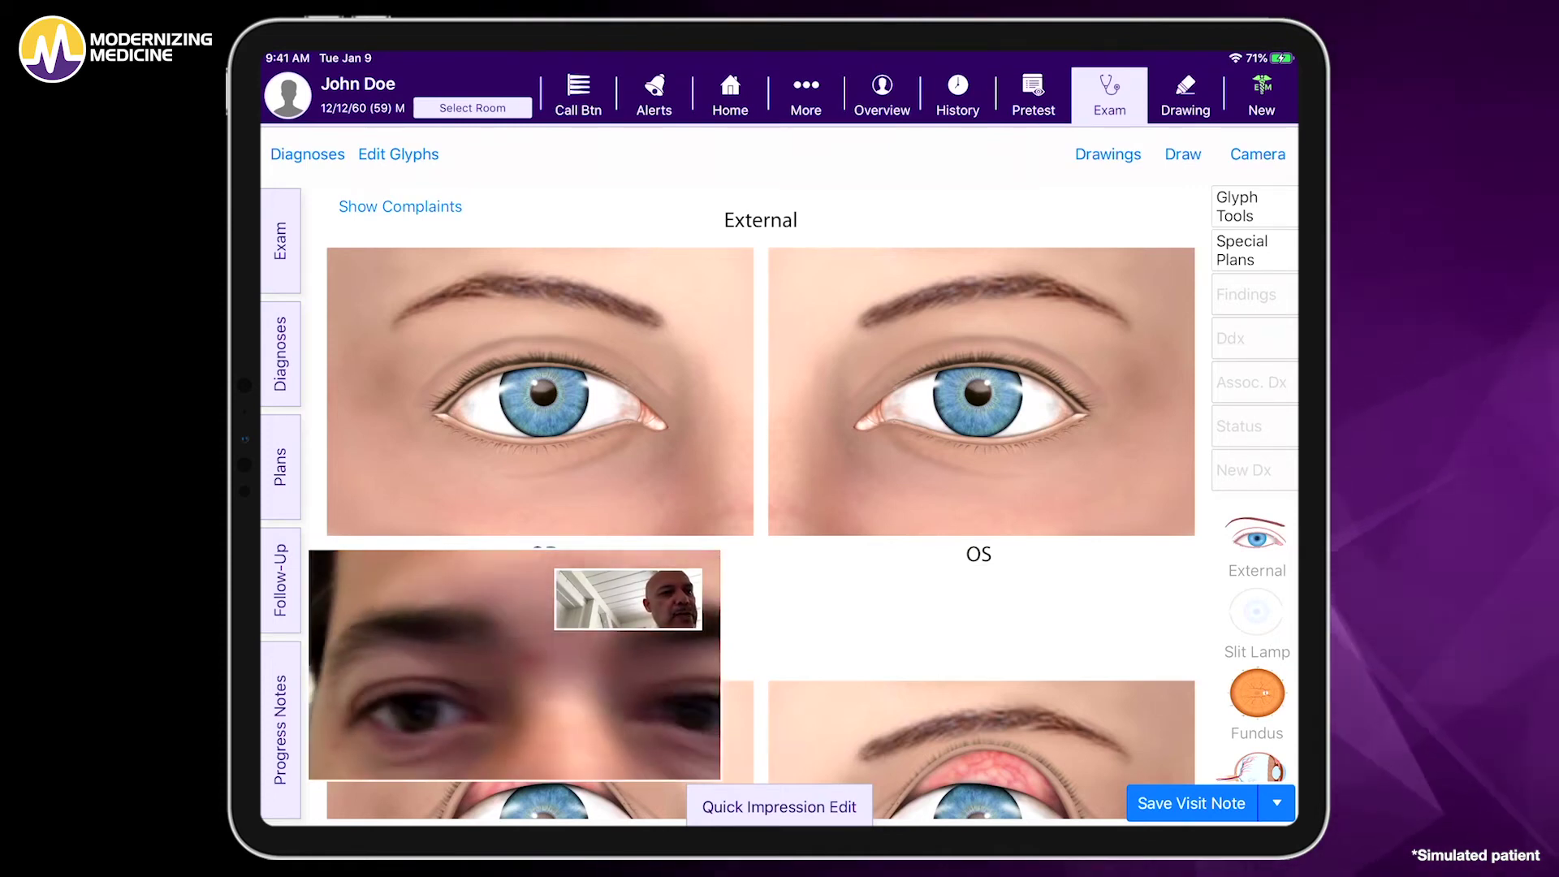
Search the diagnoses for 'Allerg' and select Allergic Conjunctivitis
{"action": "left_click", "coordinate": [281, 354]}
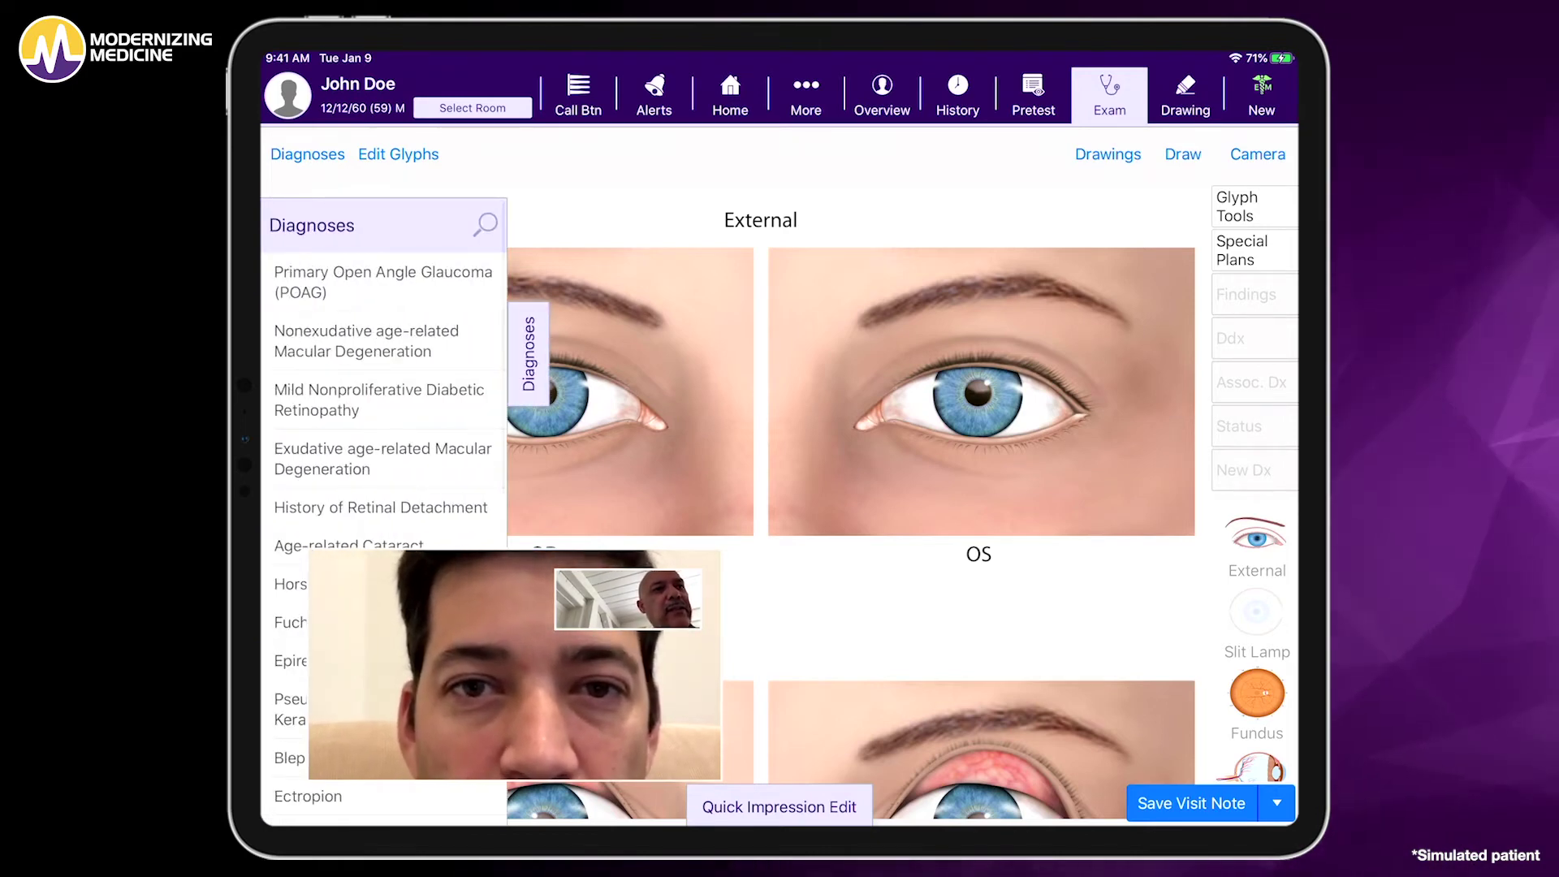
{"action": "left_click", "coordinate": [485, 224]}
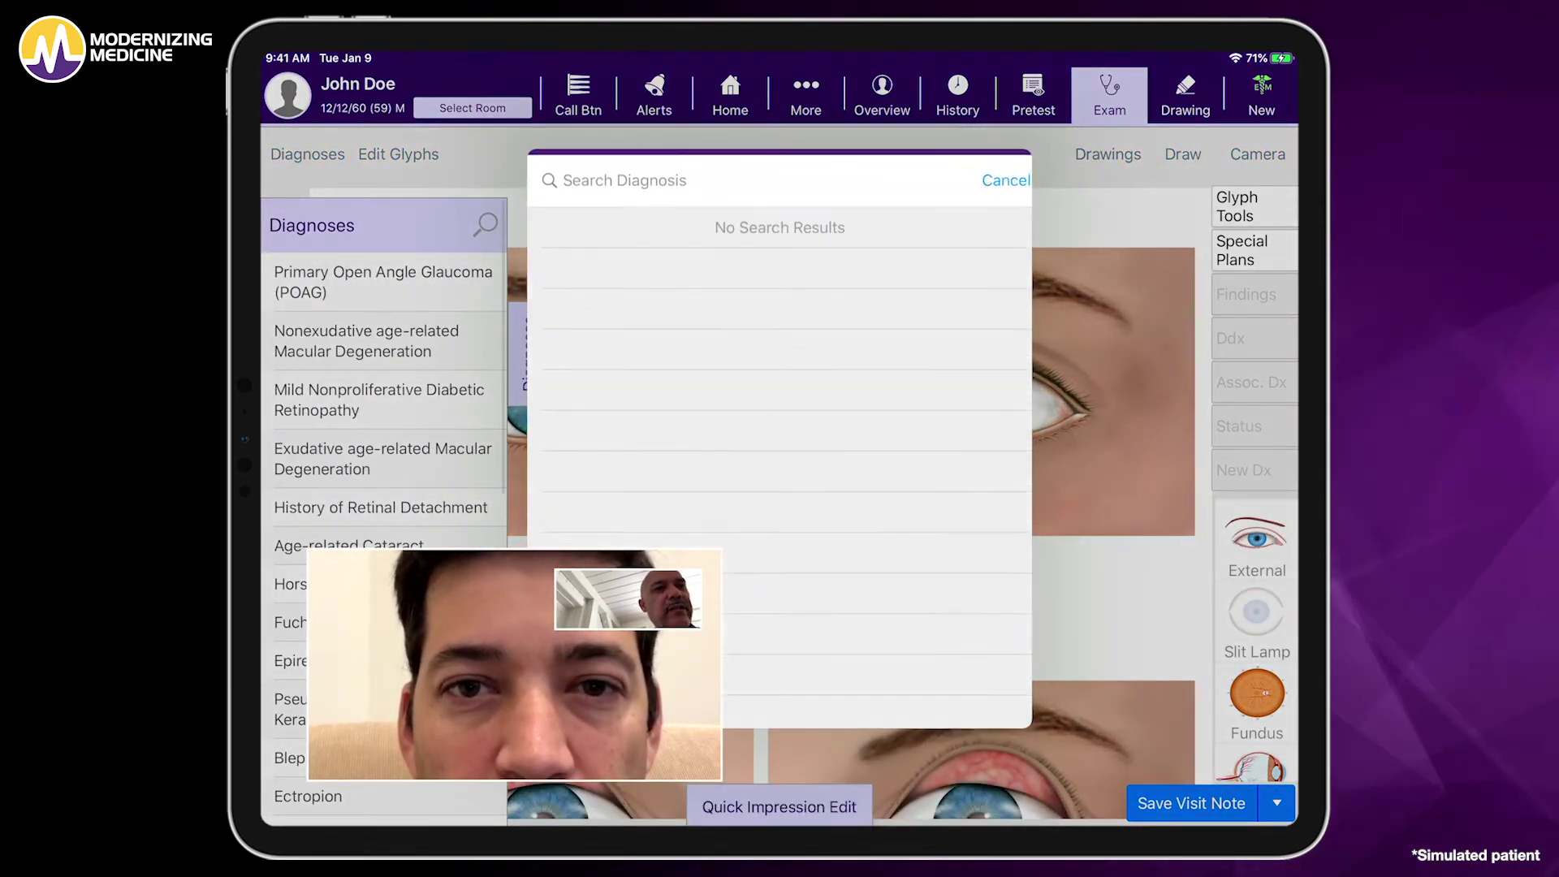
{"action": "type", "text": "Allergi"}
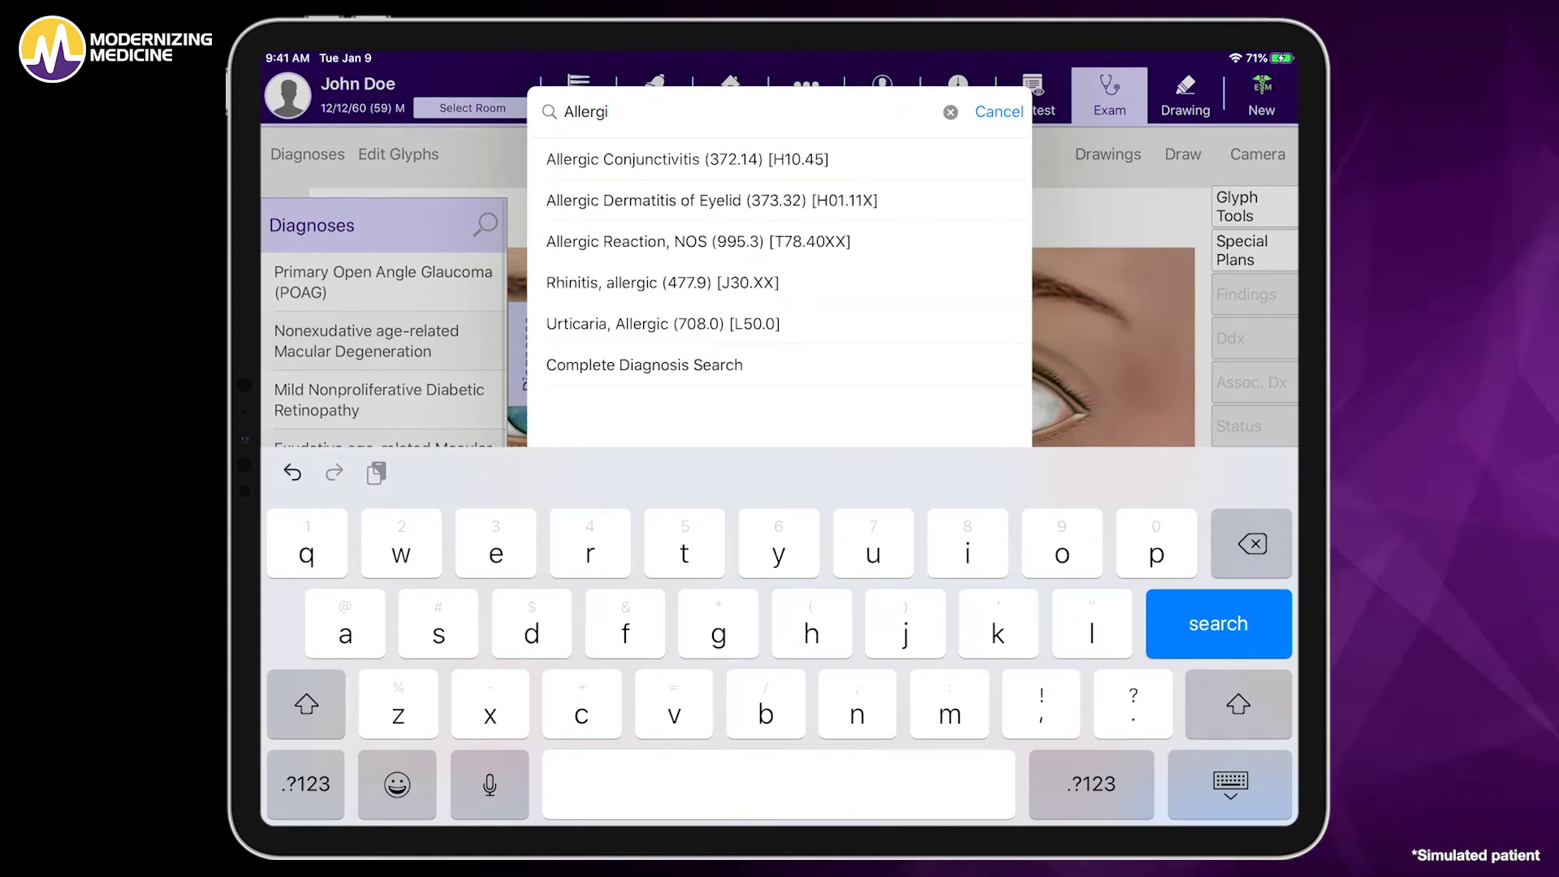
{"action": "left_click", "coordinate": [687, 158]}
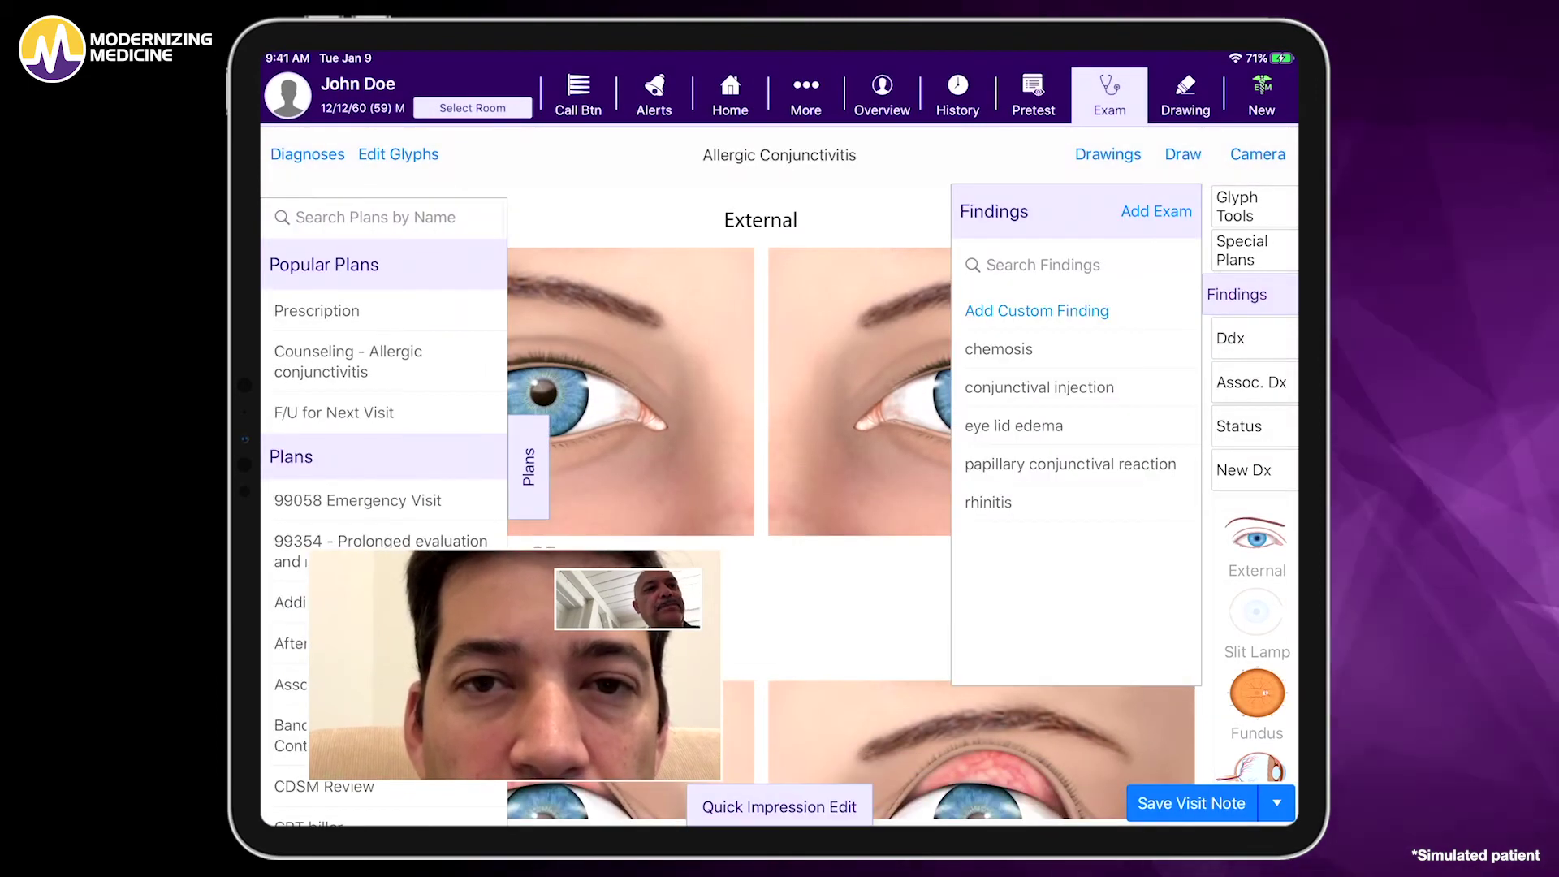
Mark conjunctival injection on both eyes and start a prescription plan for the diagnosis
{"action": "left_click", "coordinate": [567, 380]}
{"action": "left_click", "coordinate": [919, 383]}
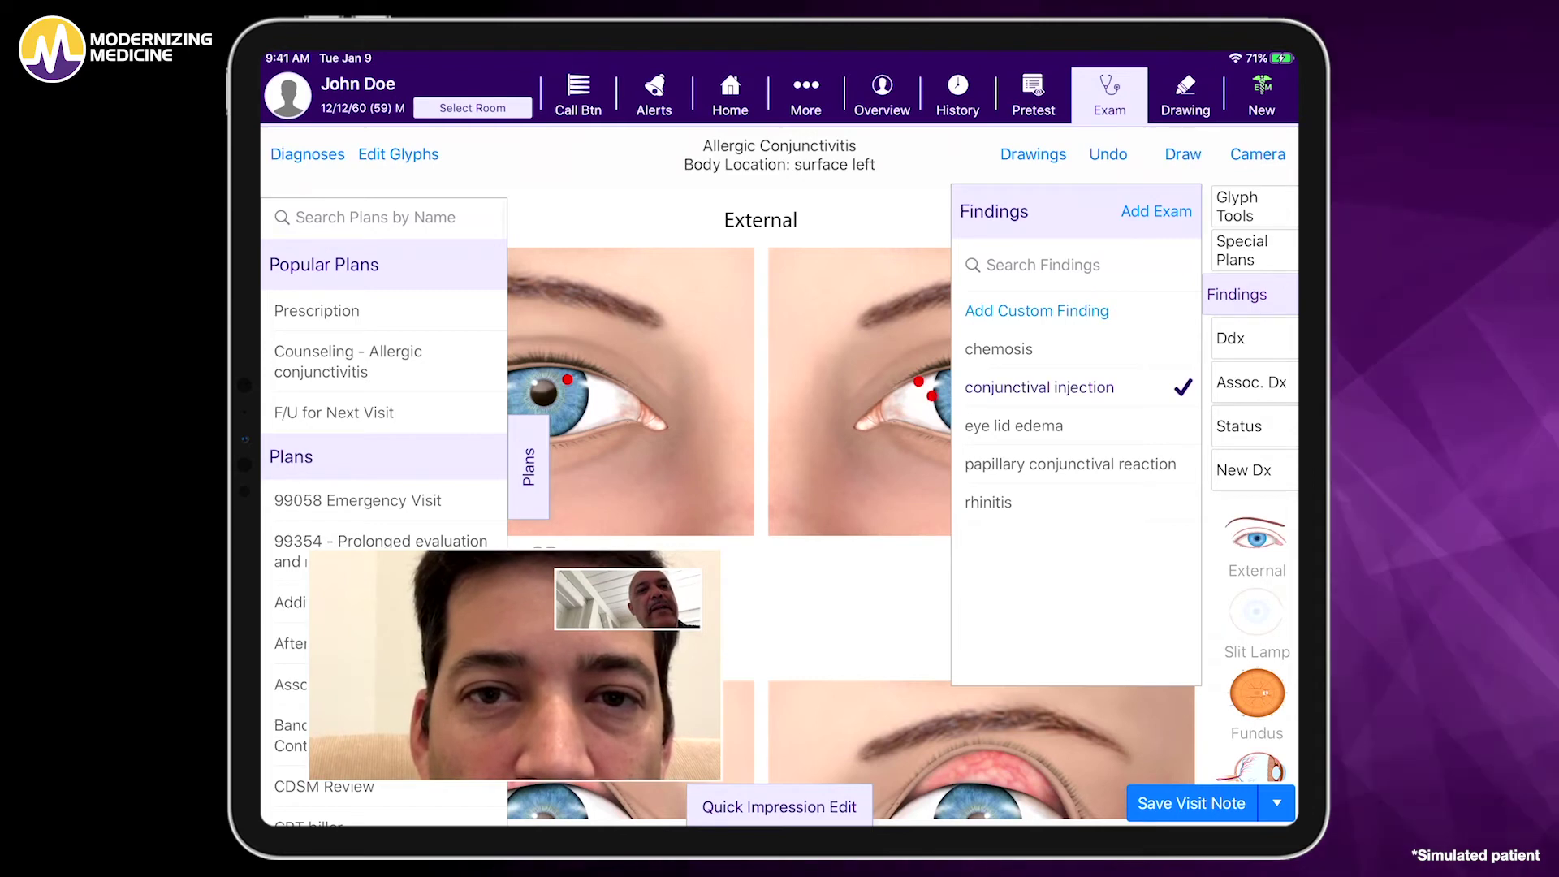
{"action": "left_click", "coordinate": [932, 395]}
{"action": "left_click", "coordinate": [579, 395]}
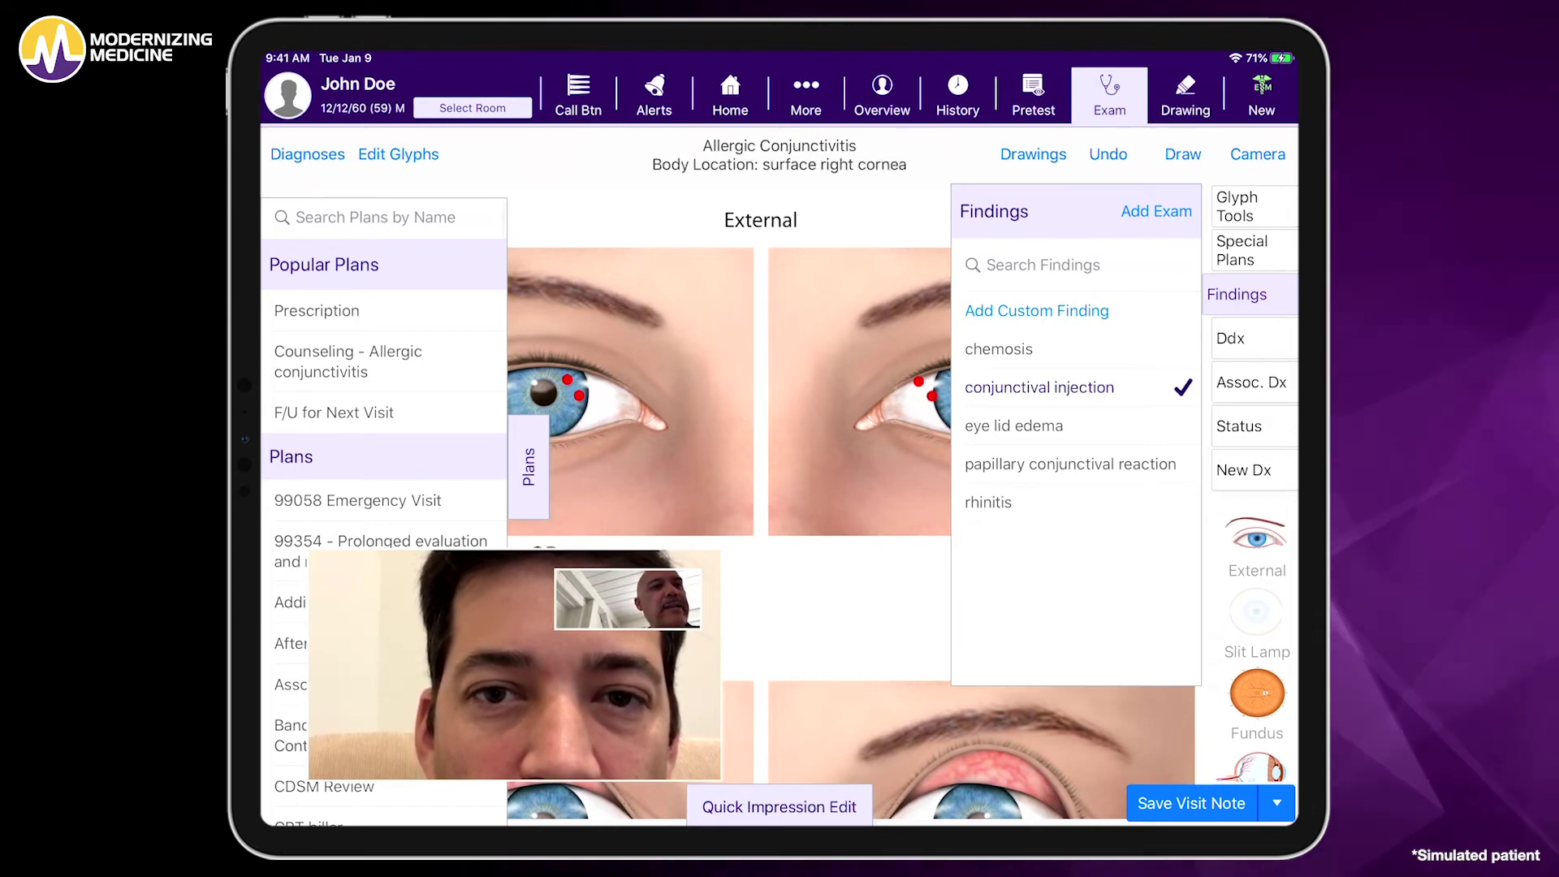
{"action": "left_click", "coordinate": [317, 311]}
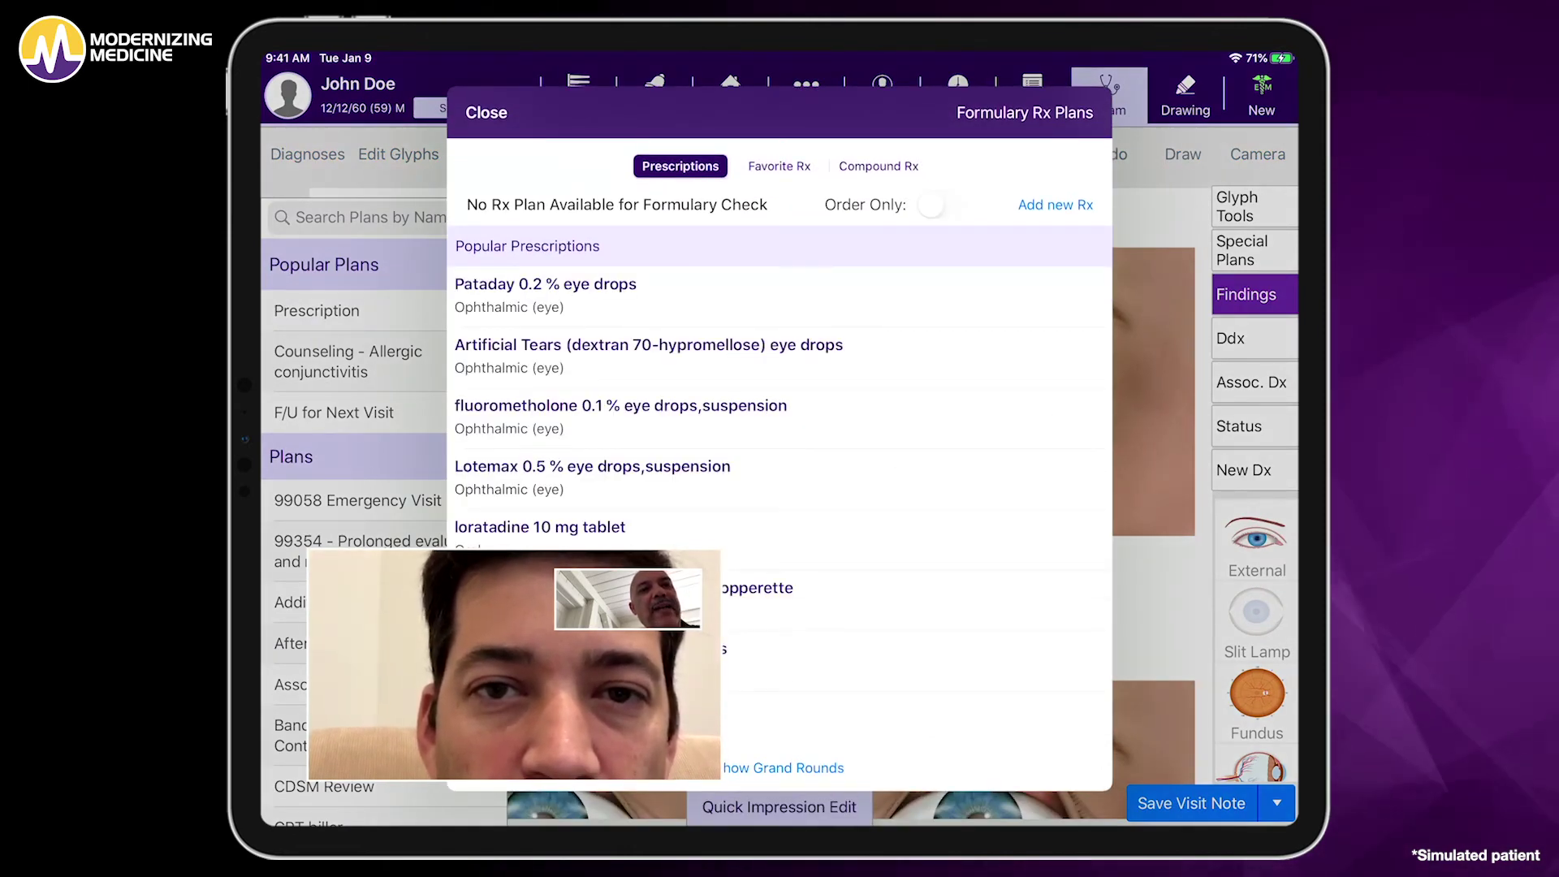
Prescribe Pataday 0.2% eye drops, save it and return to the exam
{"action": "left_click", "coordinate": [544, 294]}
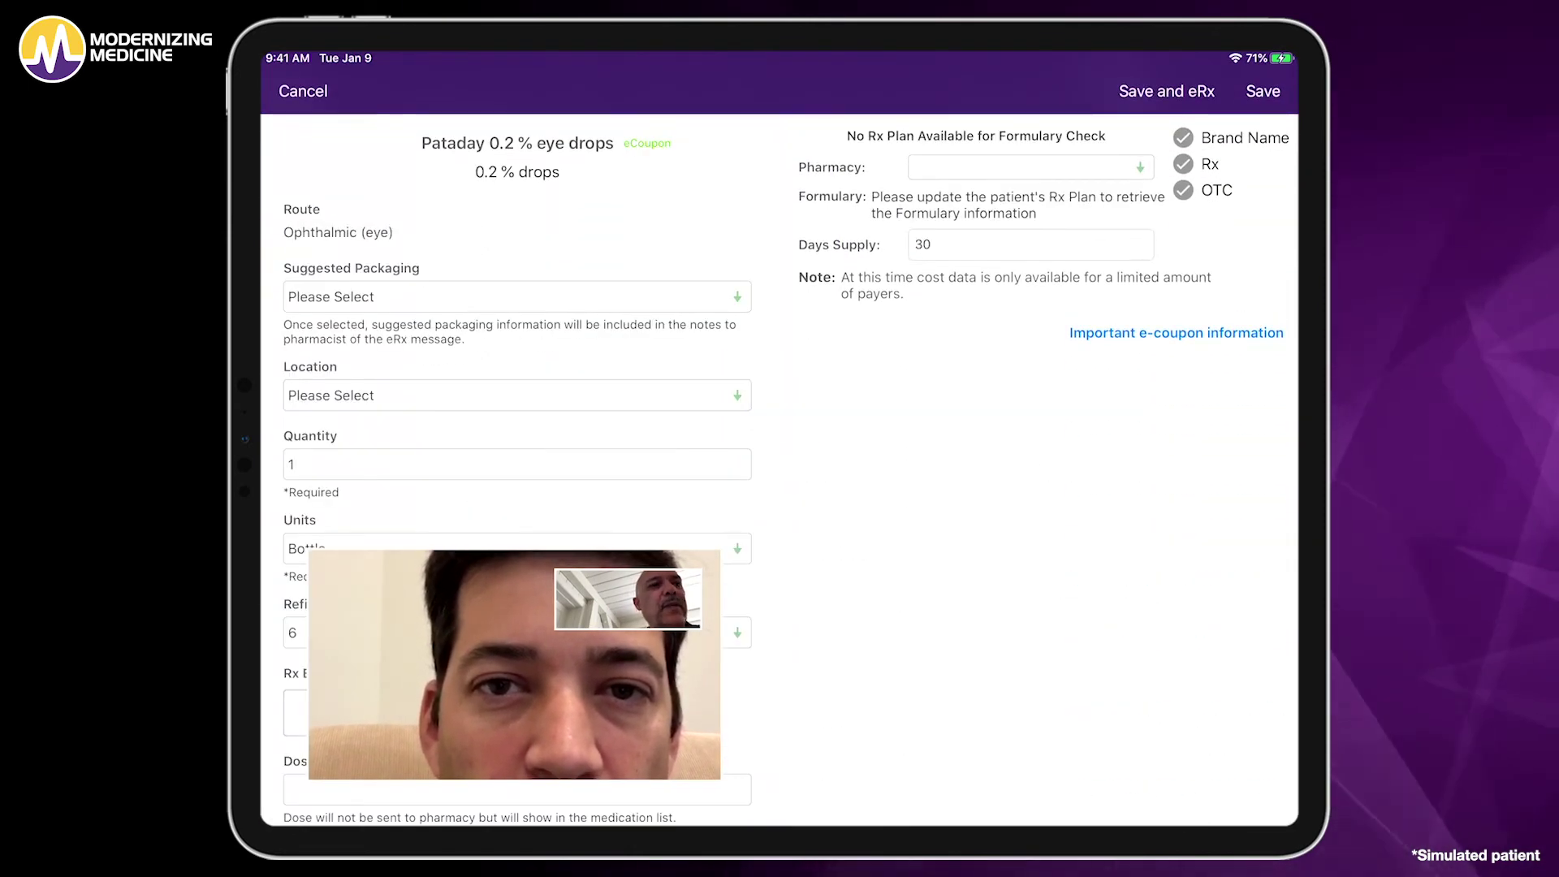
{"action": "scroll", "coordinate": [517, 487], "scroll_direction": "down", "scroll_amount": 5}
{"action": "scroll", "coordinate": [518, 488], "scroll_direction": "down", "scroll_amount": 3}
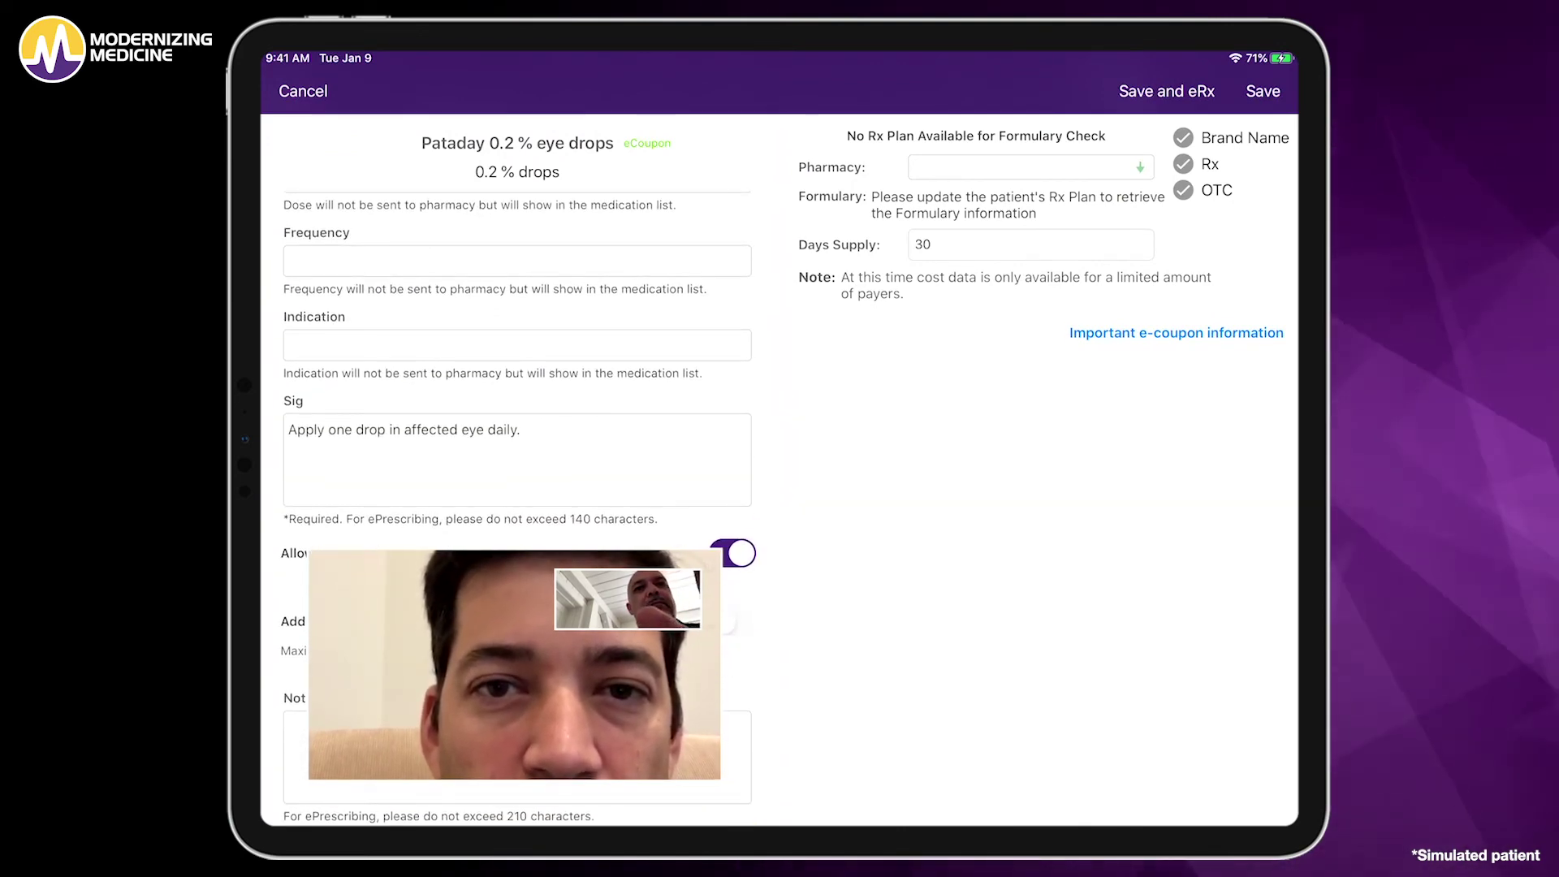
{"action": "left_click", "coordinate": [1263, 91]}
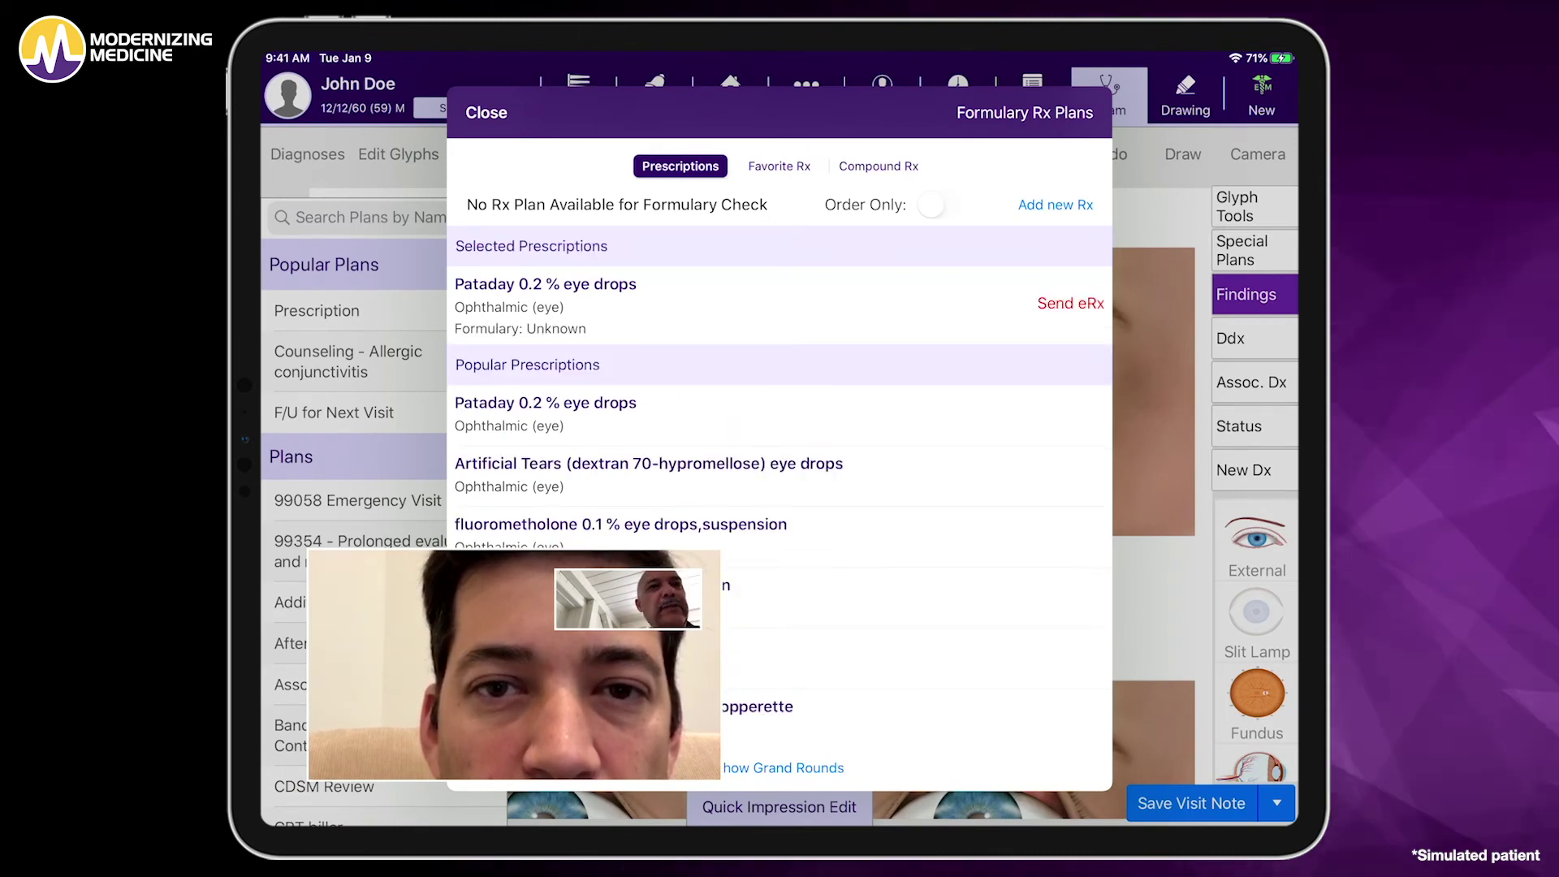
{"action": "left_click", "coordinate": [486, 113]}
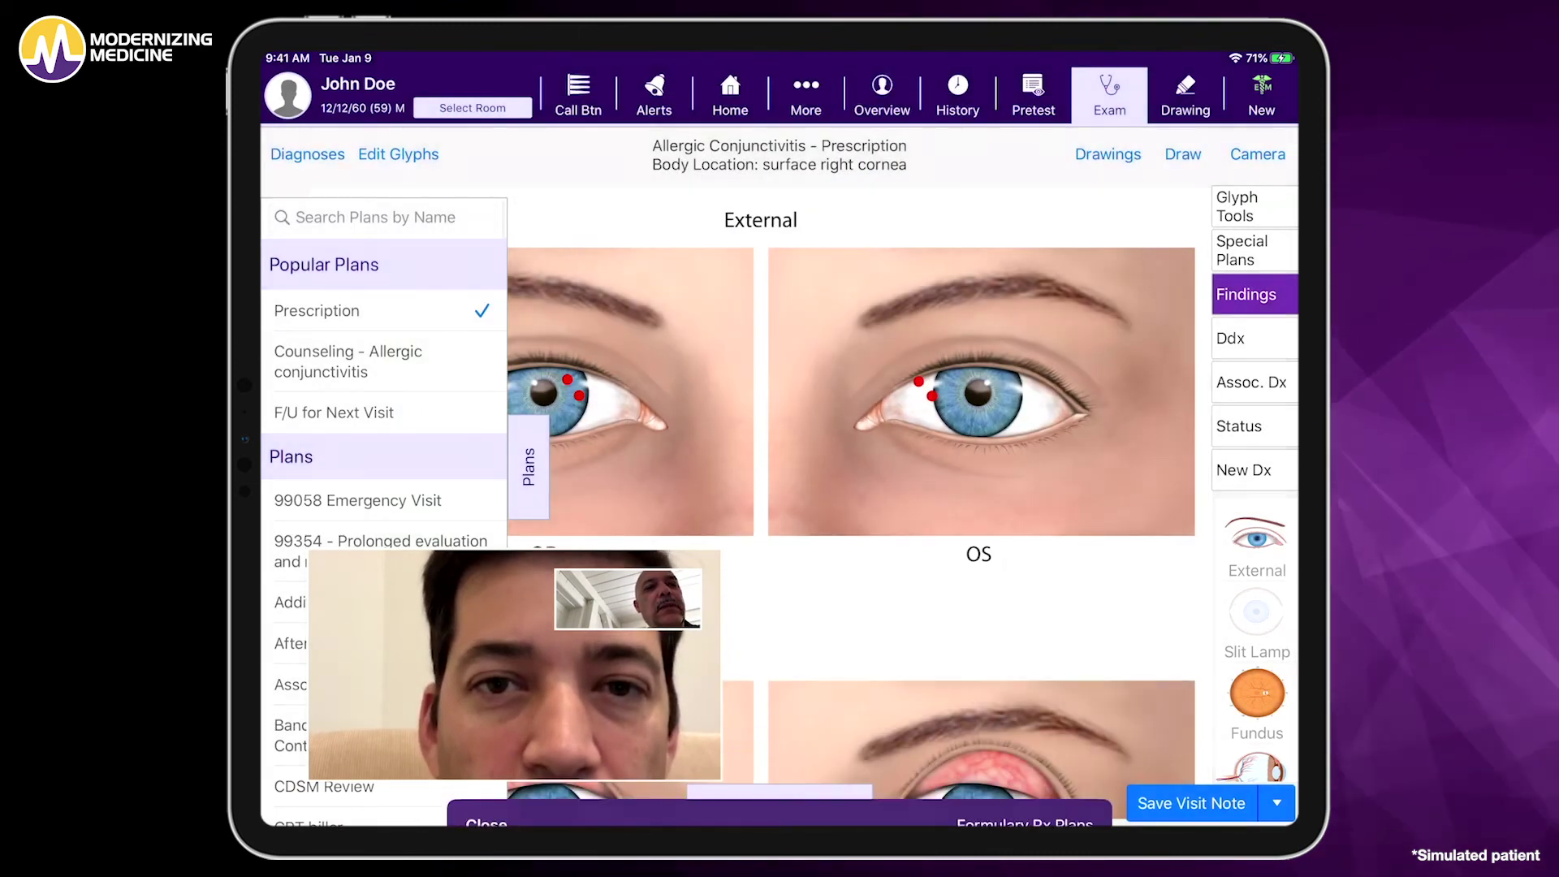